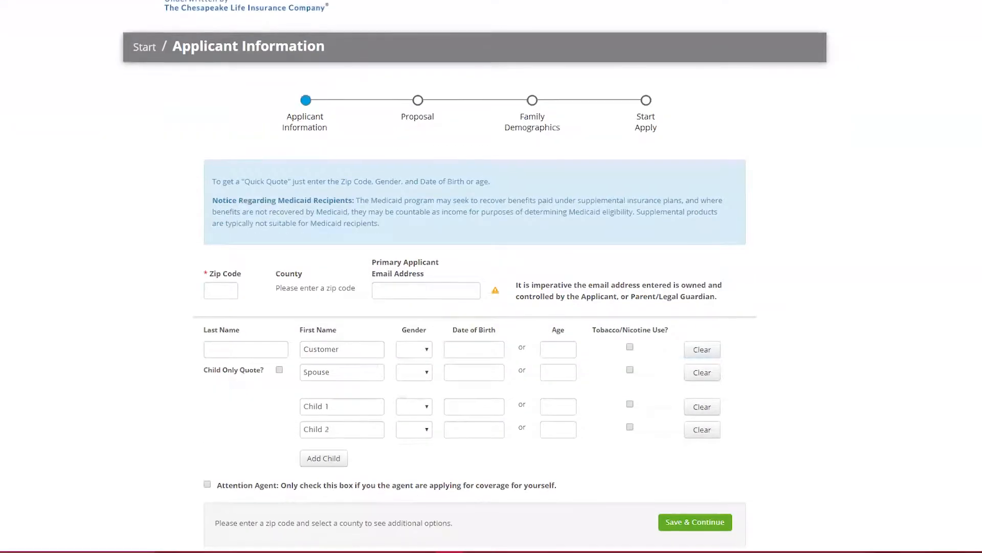
Enter the ZIP code for the quote along with the customer's last name, first name and gender F.
left_click(220, 290)
type("760")
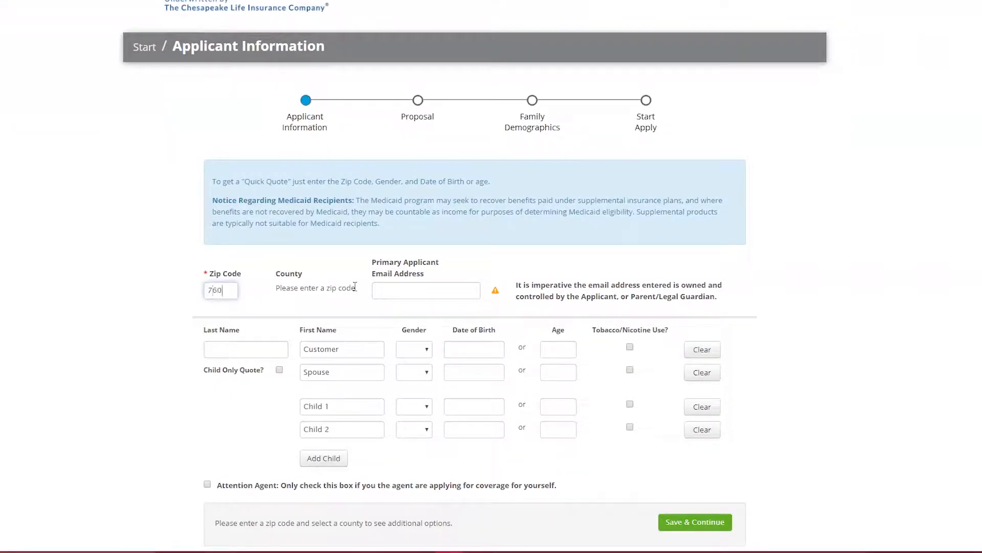
type("13")
left_click(394, 286)
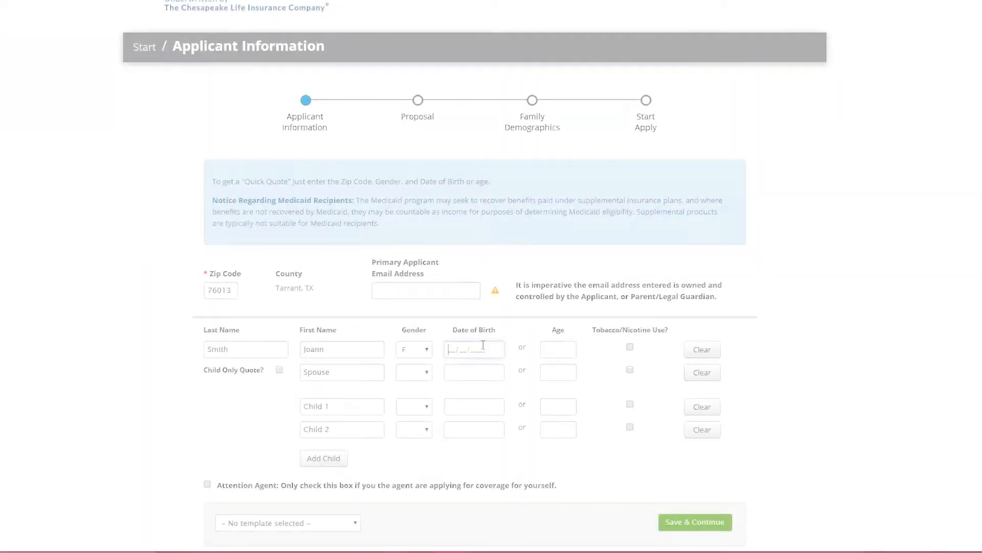
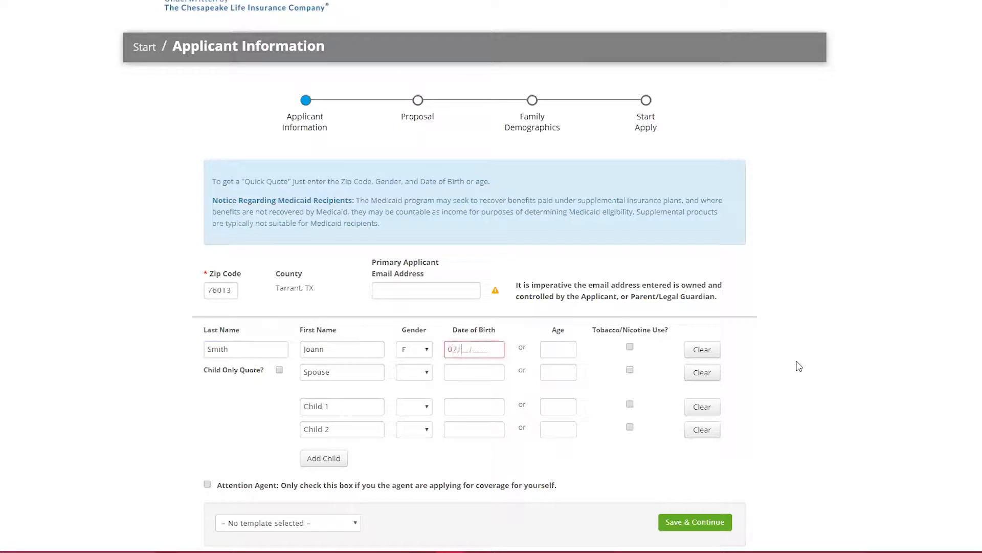
Enter the customer's date of birth, save the applicant information and continue to the proposal.
left_click(374, 404)
left_click(373, 429)
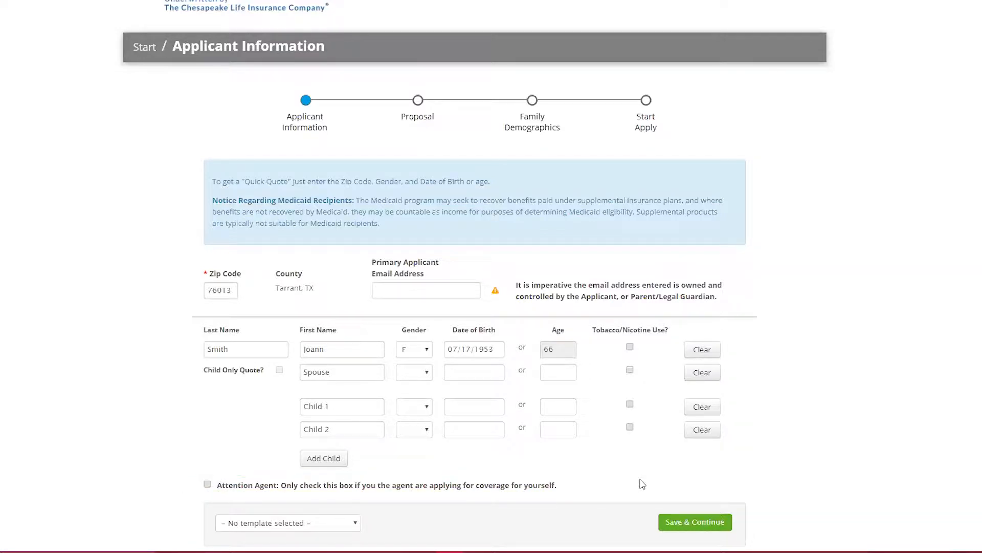
left_click(679, 520)
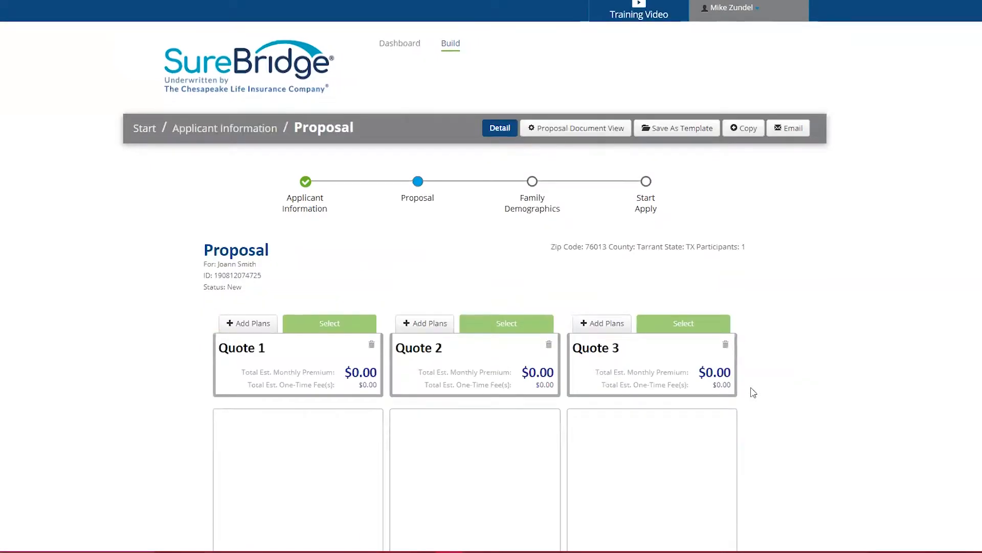
Open the plan list from Quote 1 and add the Senior Prime DVH plan to Quote 1 with a $1,000 benefit level.
scroll(753, 392, "down", 2)
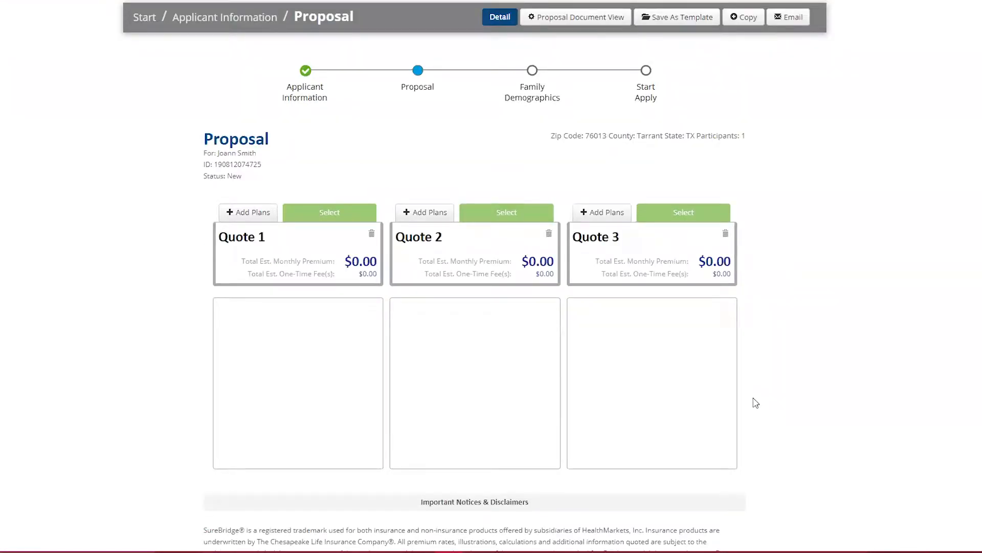
left_click(251, 214)
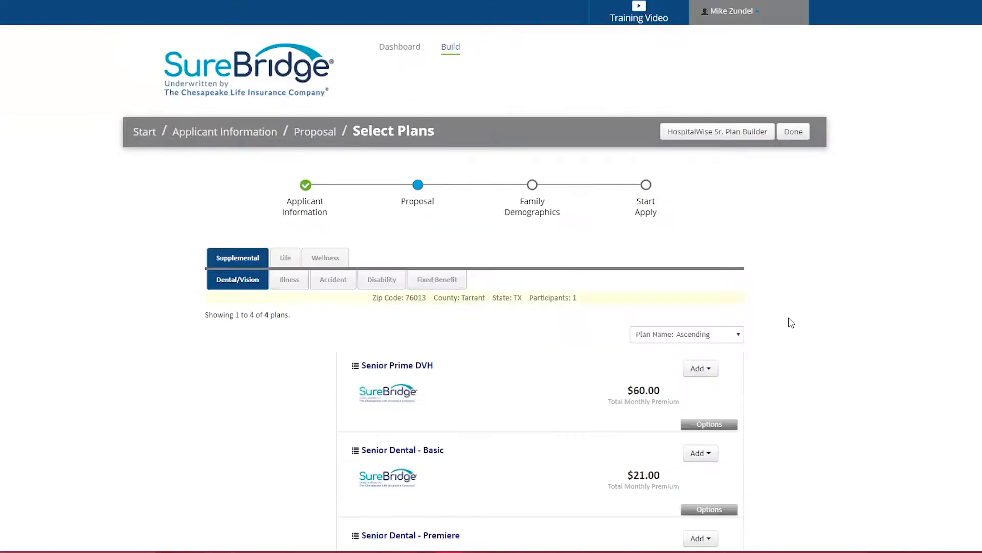
scroll(791, 321, "down", 2)
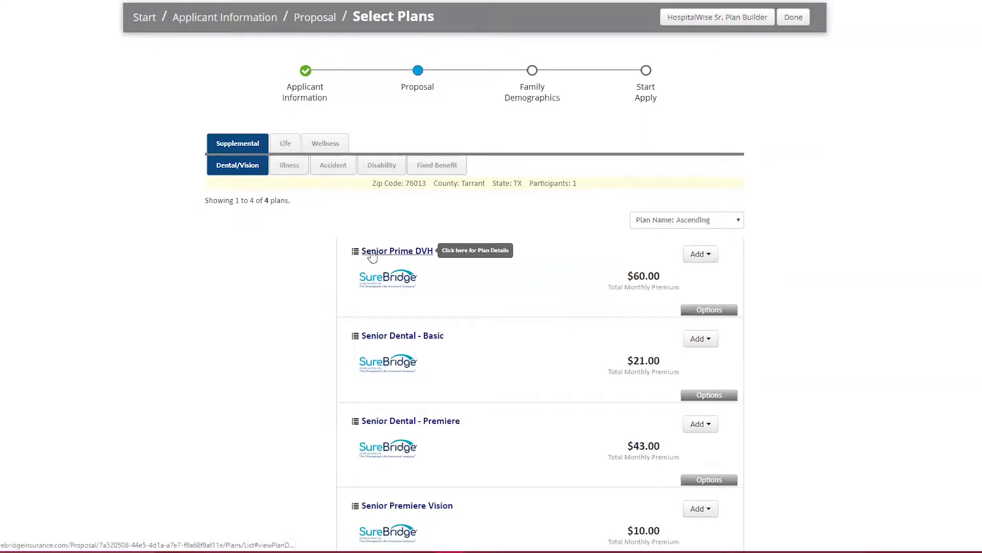
left_click(732, 310)
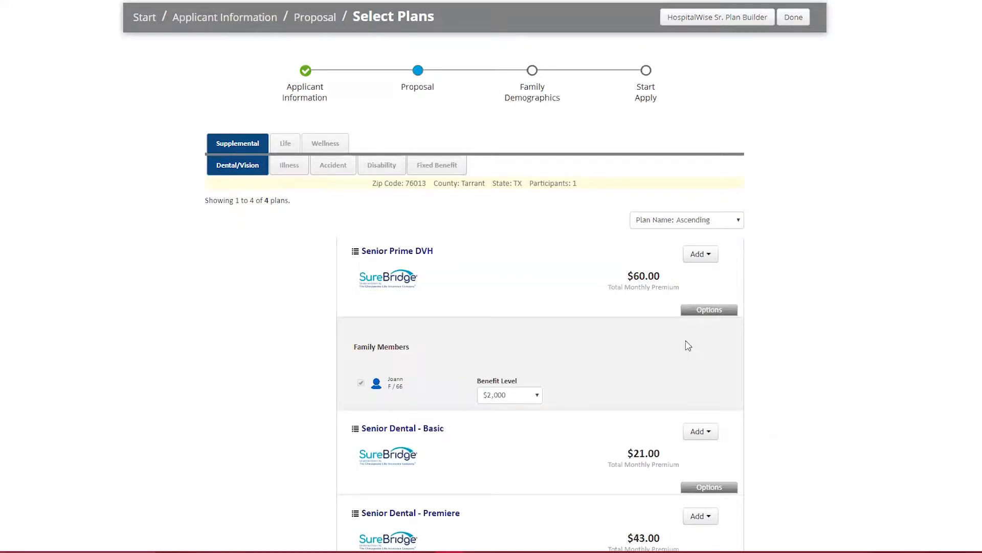
left_click(526, 399)
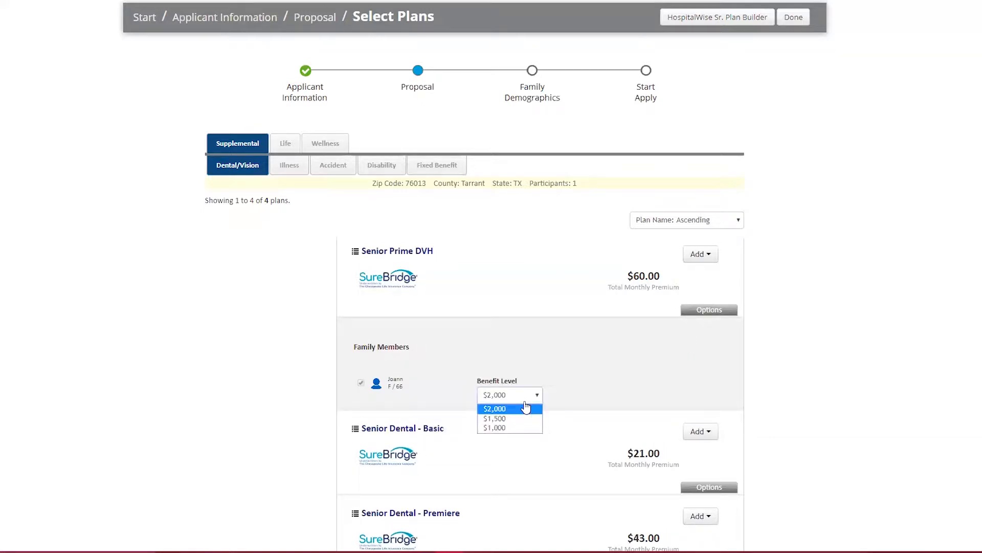
left_click(517, 427)
left_click(698, 255)
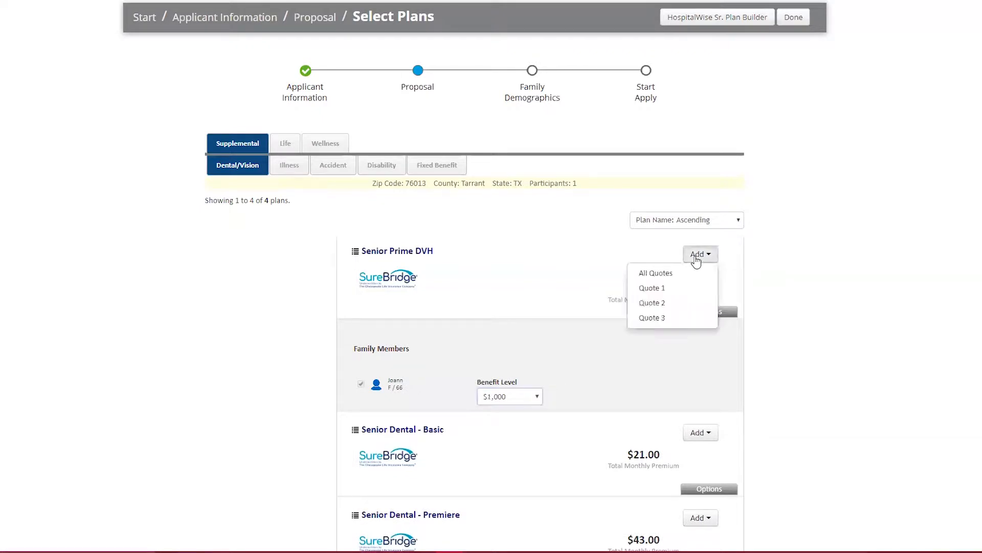
left_click(673, 306)
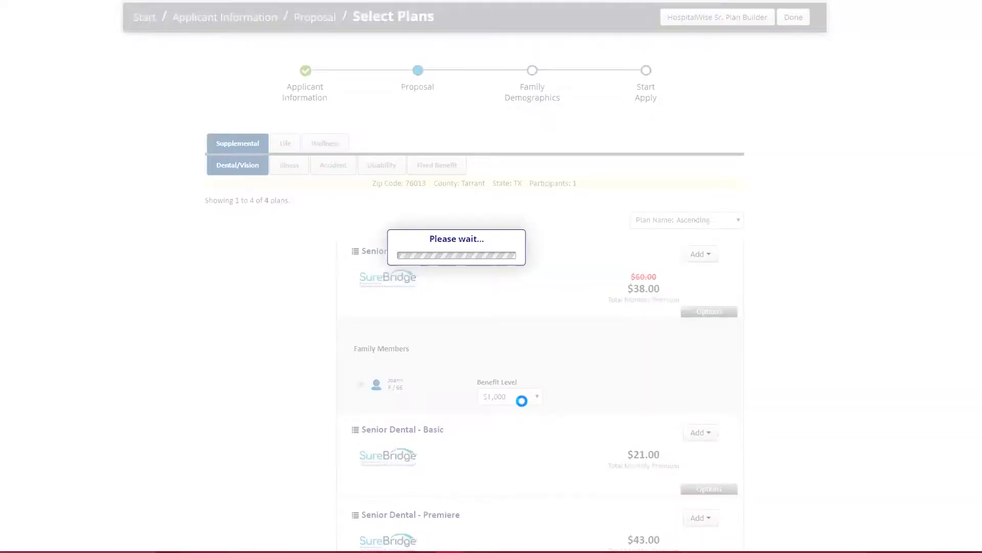
Set the Senior Prime DVH benefit level to $1,500 and add the plan to Quote 2.
left_click(519, 409)
left_click(506, 429)
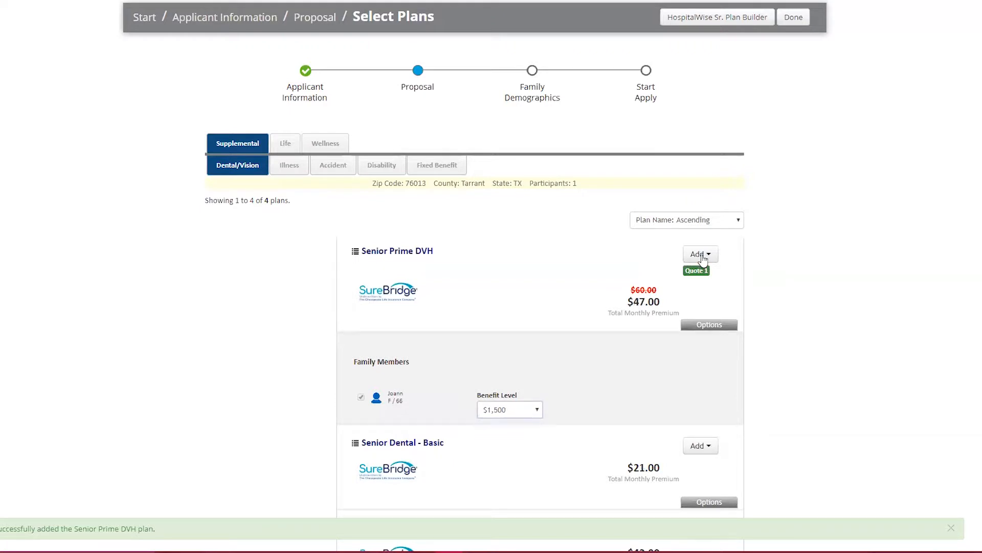
left_click(701, 253)
left_click(687, 298)
Set the Senior Prime DVH benefit level to $2,000 and add the plan to Quote 3.
left_click(537, 421)
left_click(532, 448)
left_click(700, 254)
left_click(668, 316)
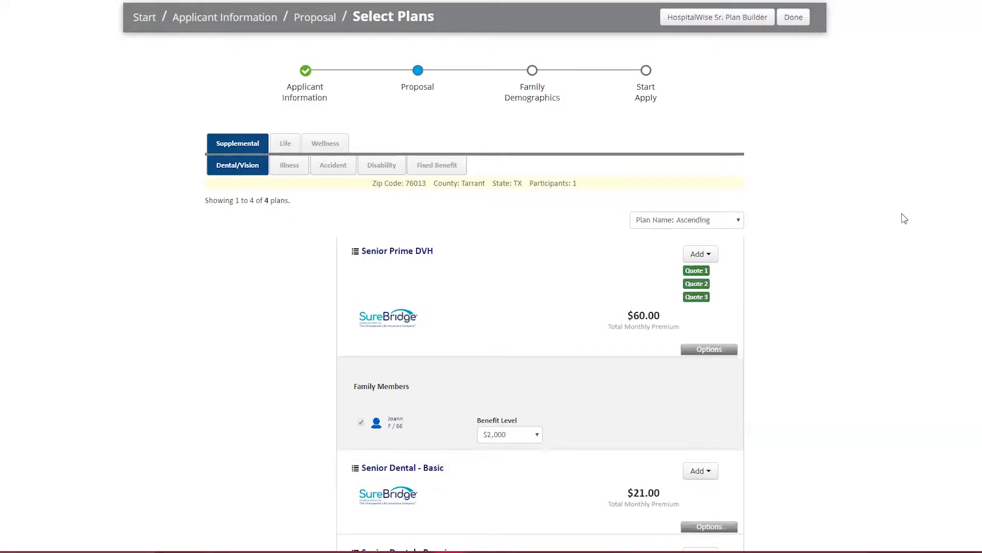
Finish plan selection, return to the proposal and select Quote 2 to proceed with the application.
left_click(791, 24)
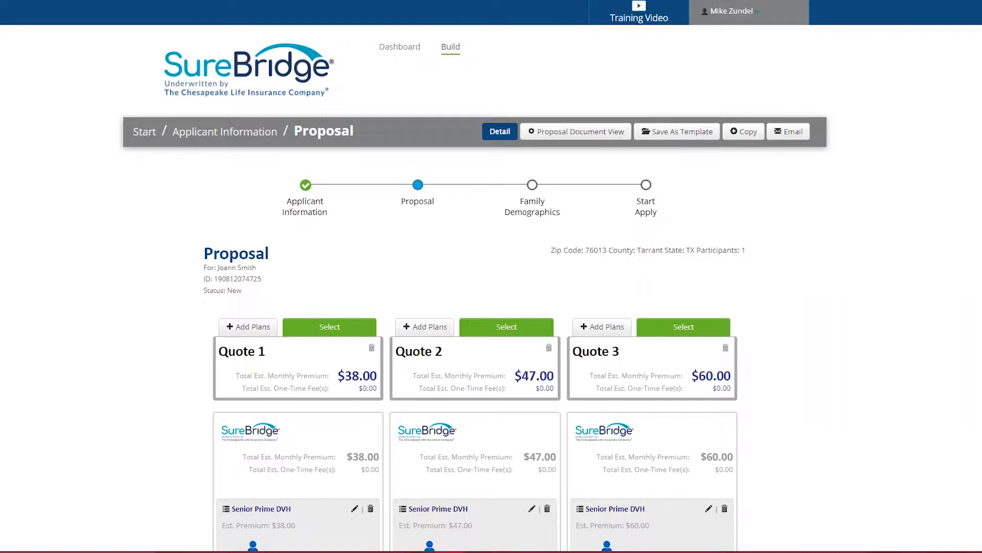
scroll(939, 194, "down", 2)
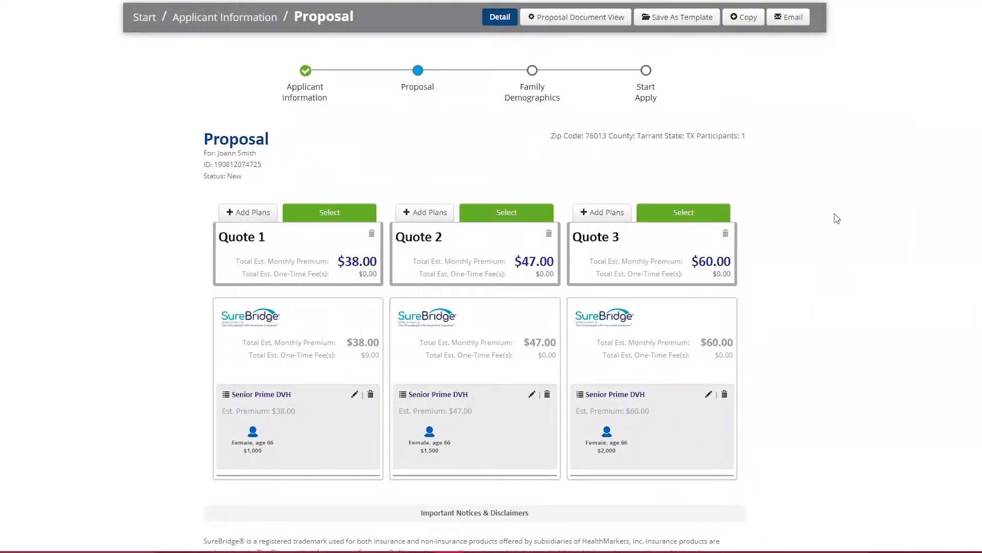
left_click(550, 220)
left_click(408, 295)
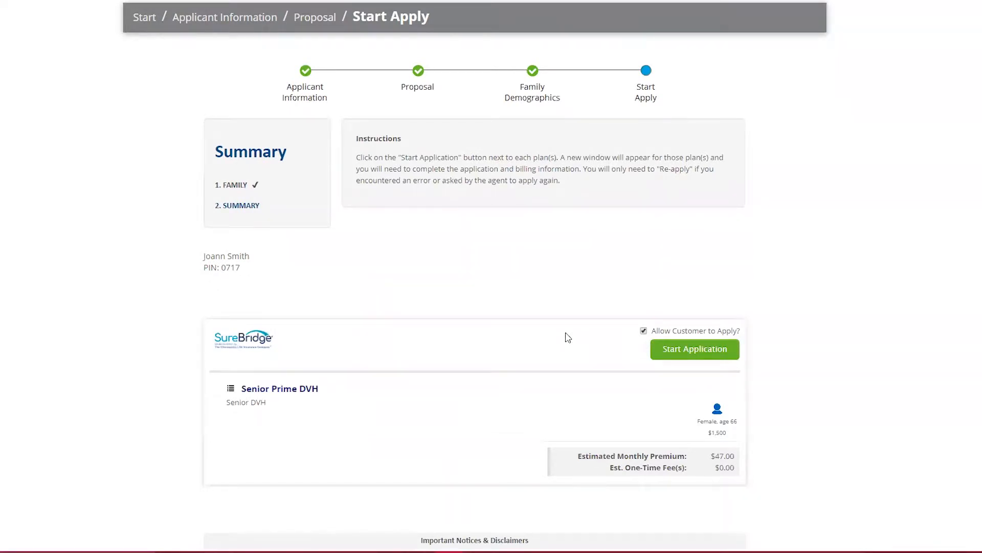
Start the Senior Prime DVH application with Phone/Voice as the enrollment method and save the applicant's address and contact page.
left_click(668, 348)
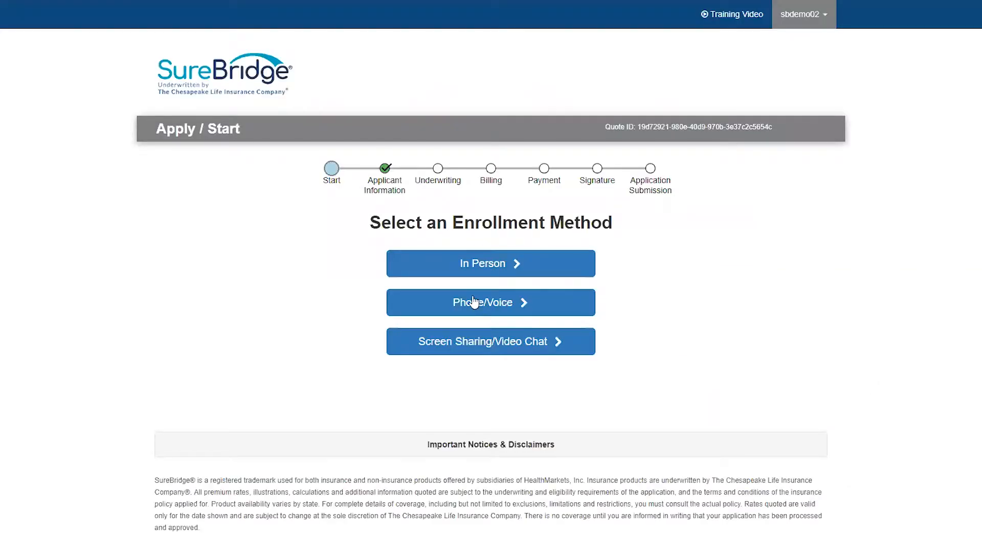
left_click(475, 302)
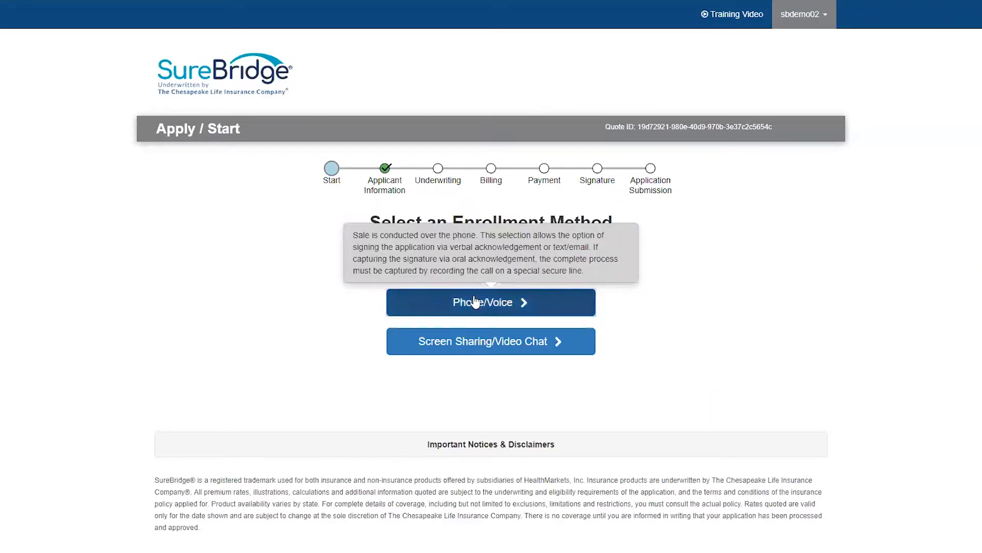
left_click(500, 330)
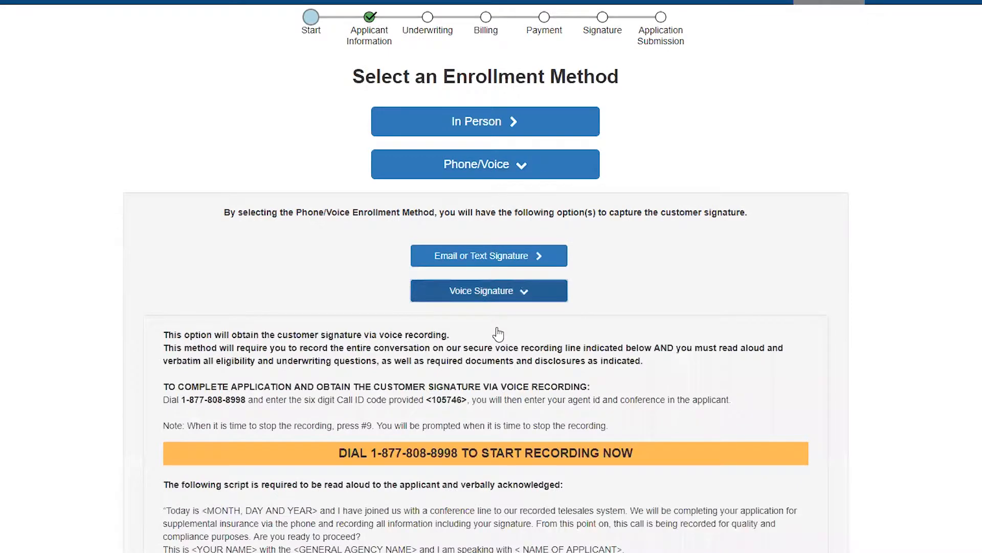
scroll(498, 334, "down", 3)
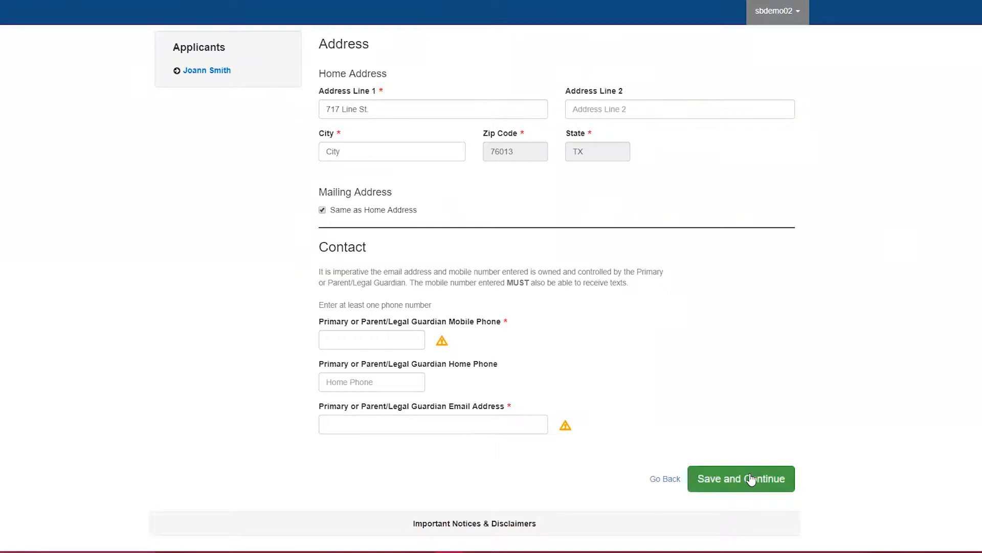
left_click(750, 478)
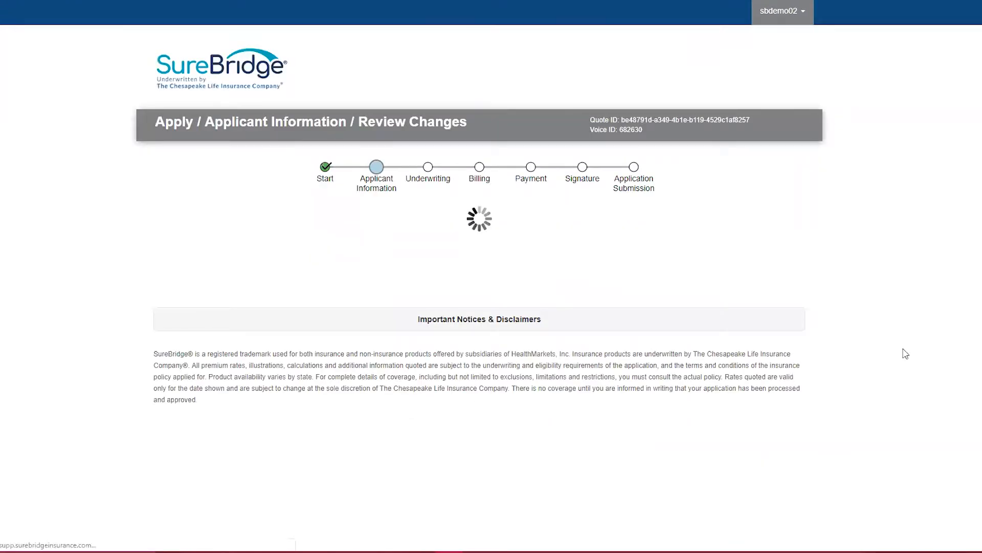
Mark the application as New Coverage and answer Yes to U.S. citizen, No to incarcerated and Yes to Medicare eligible.
scroll(842, 337, "down", 3)
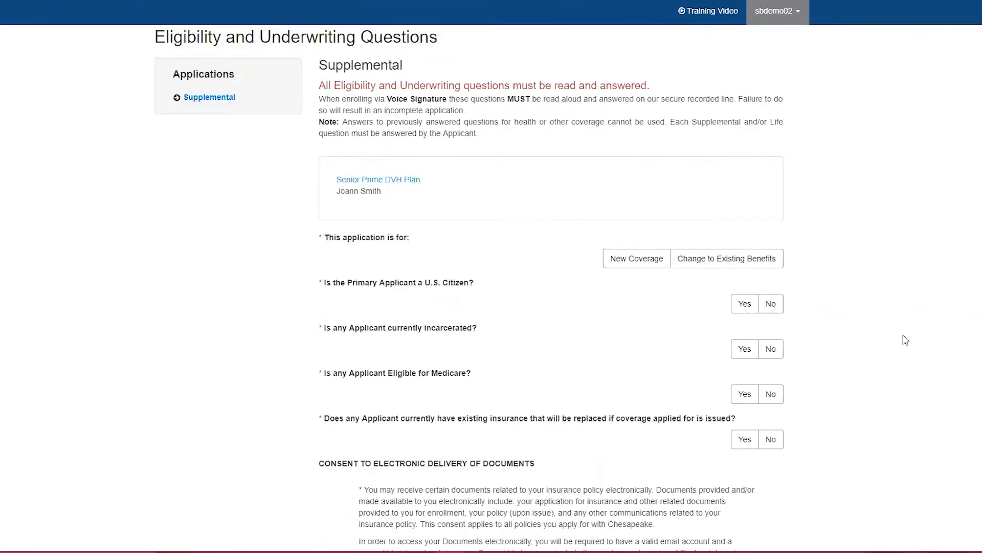
left_click(633, 263)
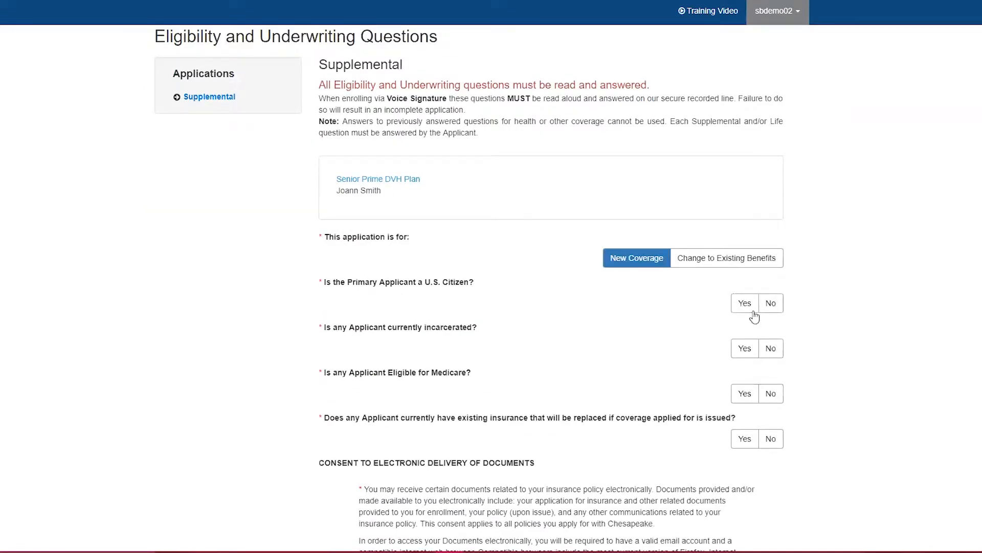
left_click(742, 307)
left_click(770, 348)
left_click(745, 393)
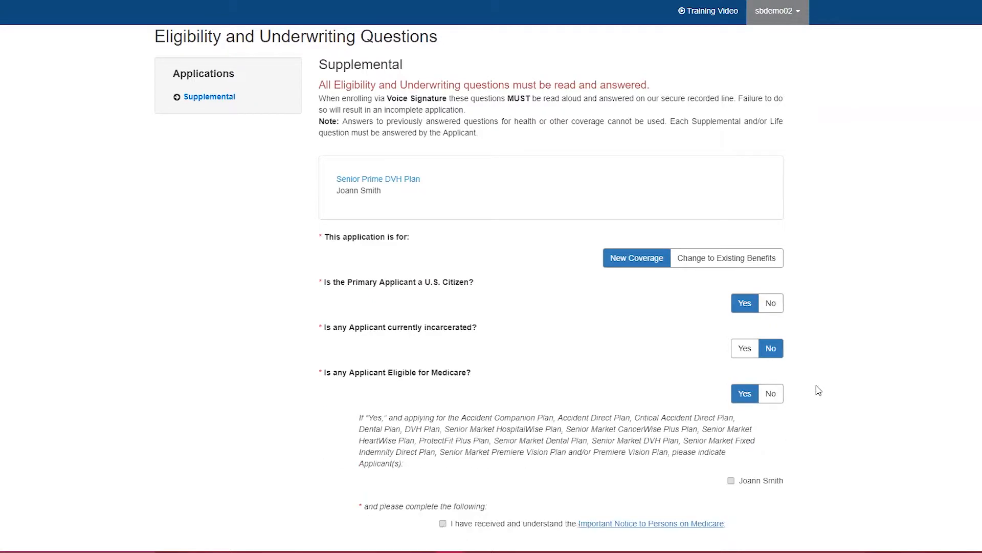
Mark the applicant as Medicare eligible, acknowledge the Medicare notice and agree to accept a link to the Medicare & You handbook.
scroll(839, 373, "down", 2)
left_click(761, 369)
scroll(822, 374, "down", 1)
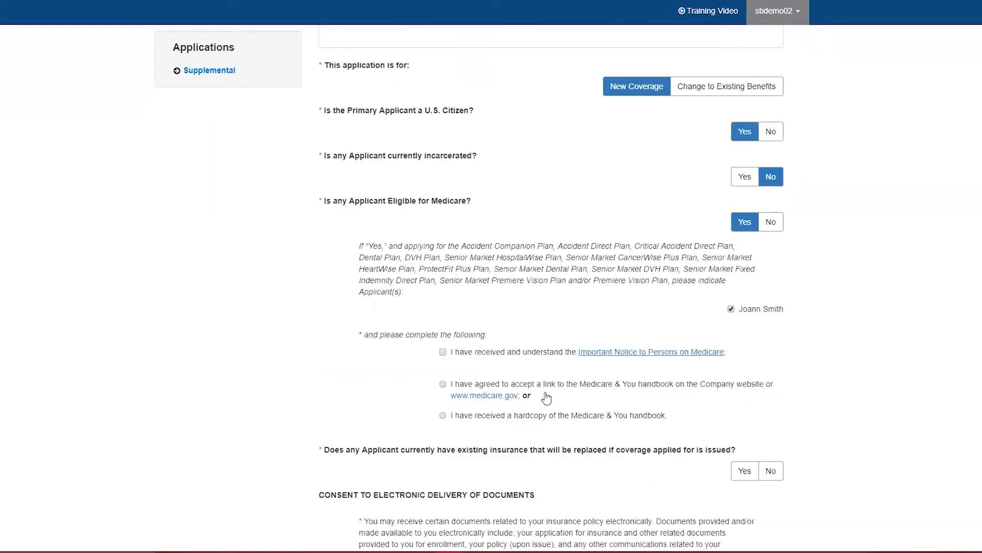
left_click(500, 357)
left_click(499, 386)
Answer Yes to replacing existing insurance and to electronic document delivery, then save and continue to billing.
scroll(737, 429, "down", 1)
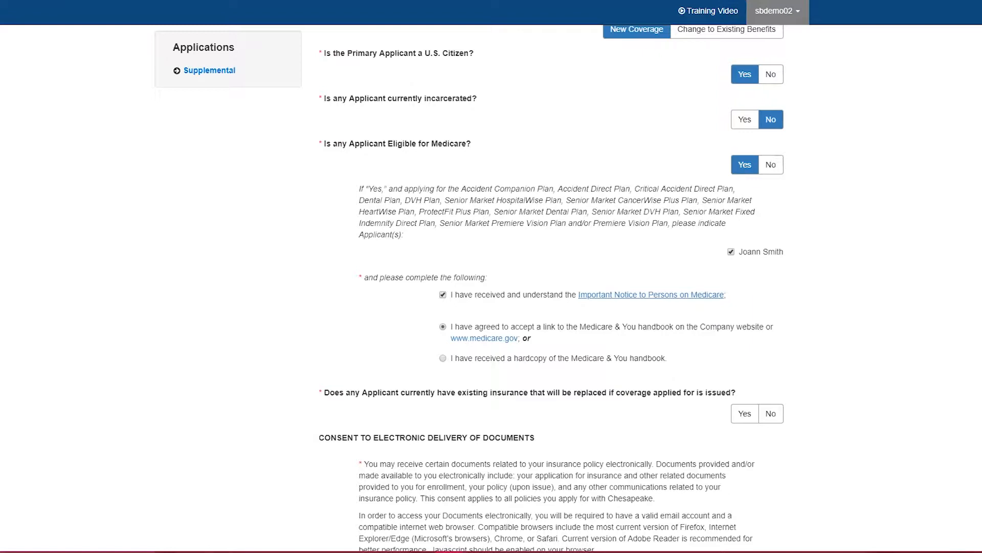
scroll(778, 317, "down", 3)
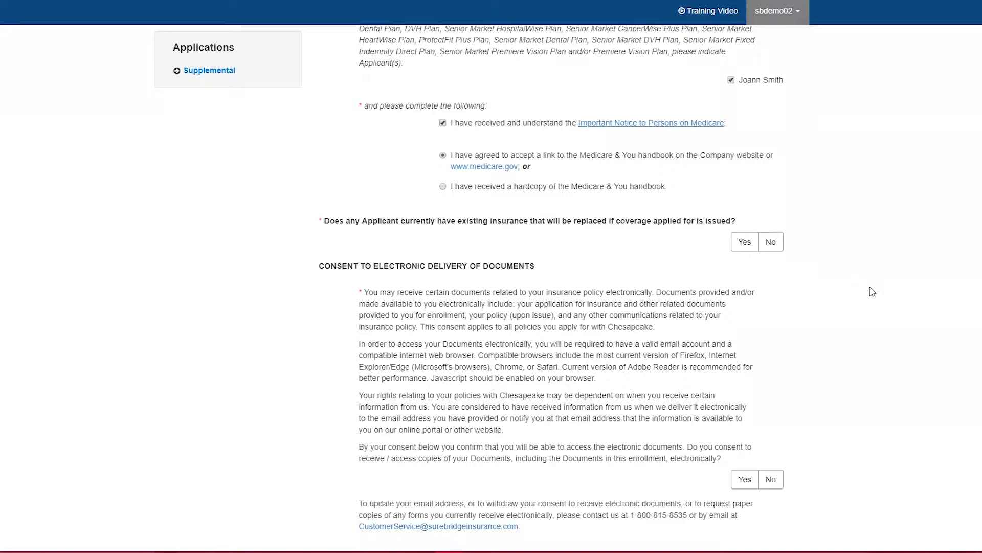
scroll(873, 293, "down", 2)
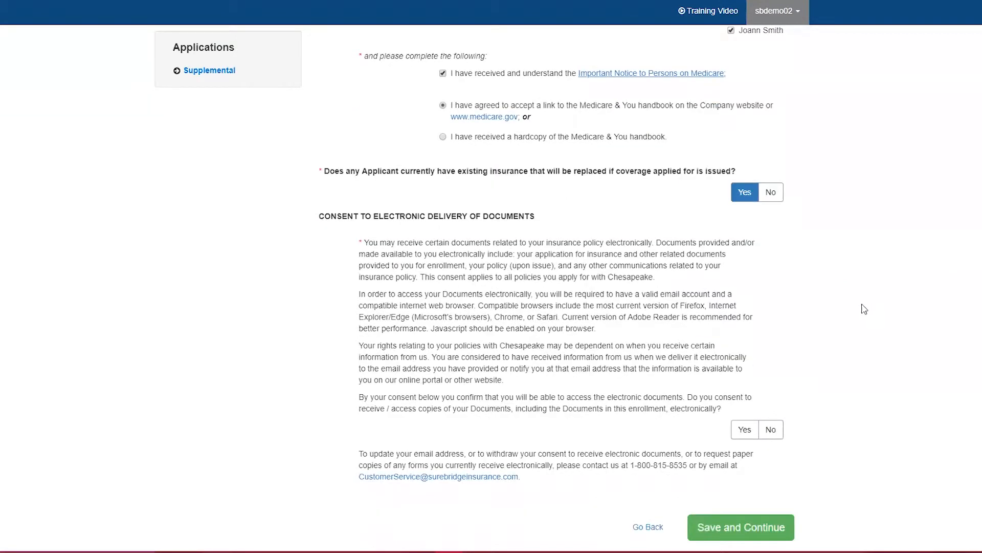
left_click(744, 364)
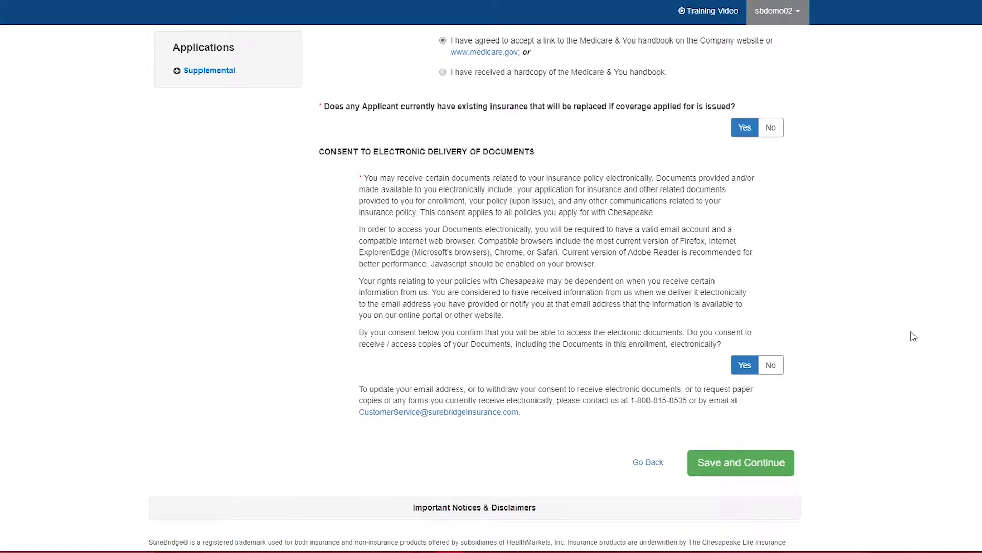
left_click(777, 464)
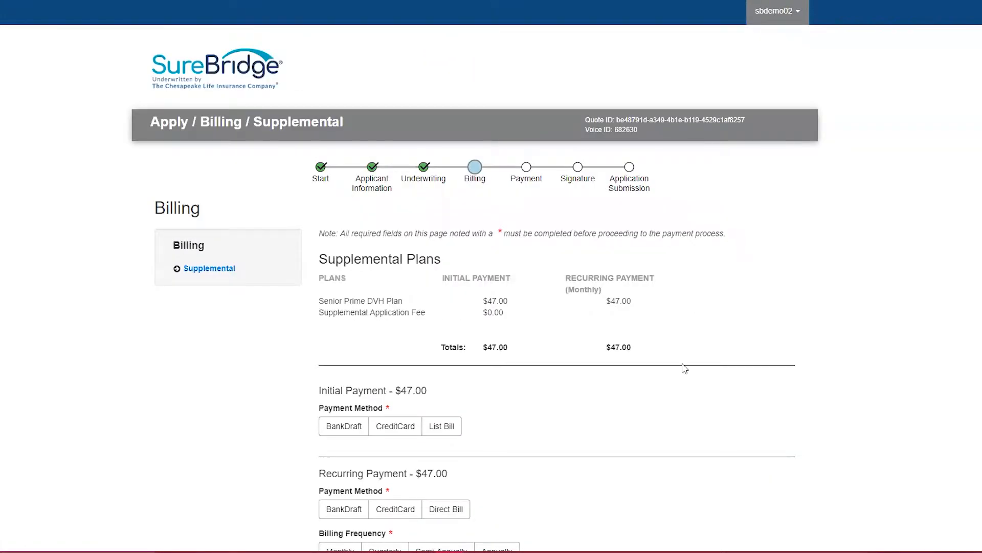
Set the initial and recurring payments to CreditCard with Monthly billing and request 09/01/2019 as the effective date of coverage.
scroll(684, 369, "down", 3)
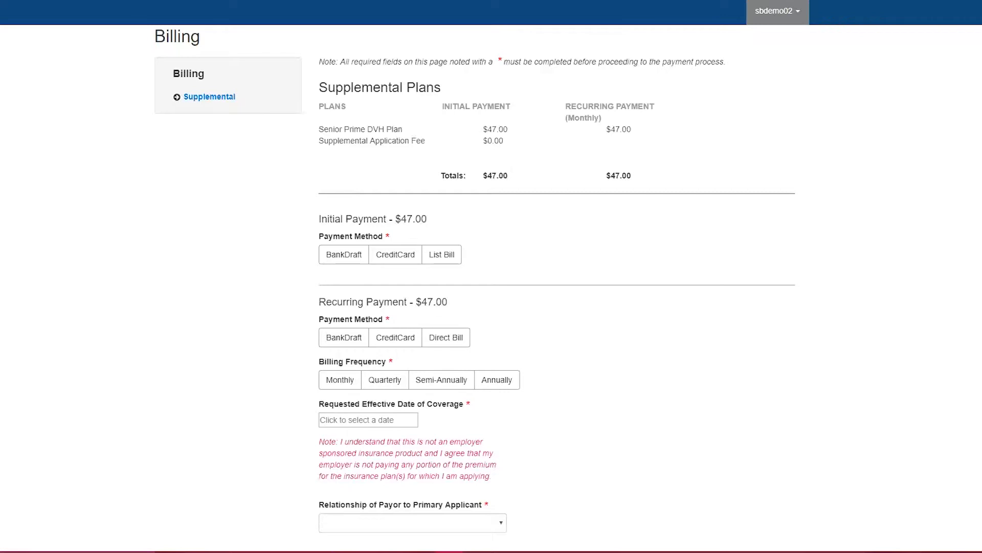
left_click(387, 257)
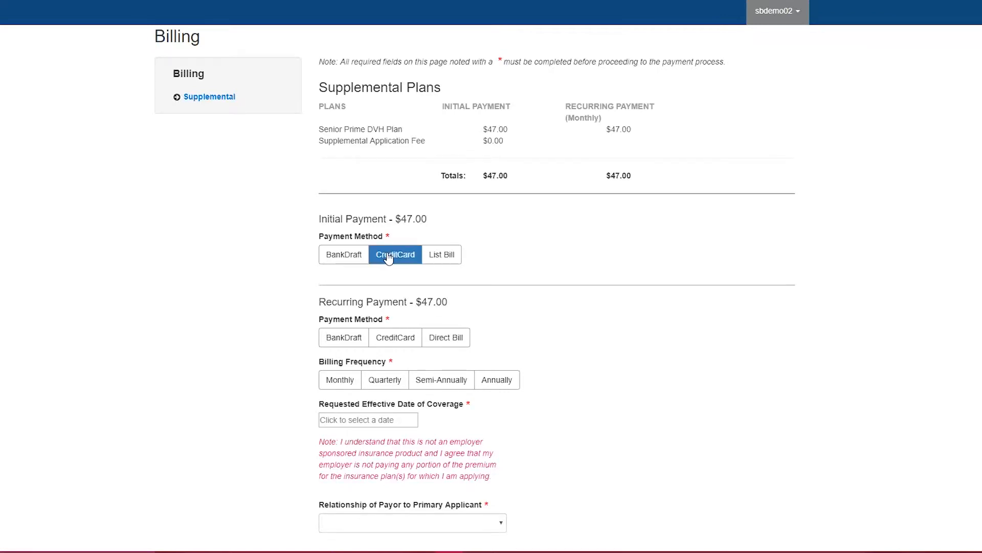
left_click(406, 338)
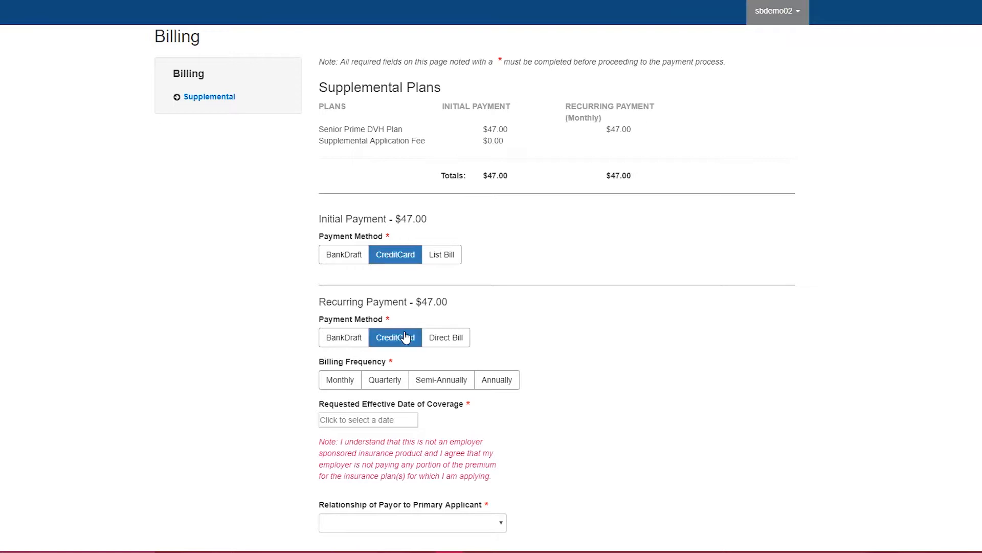
left_click(338, 386)
left_click(402, 419)
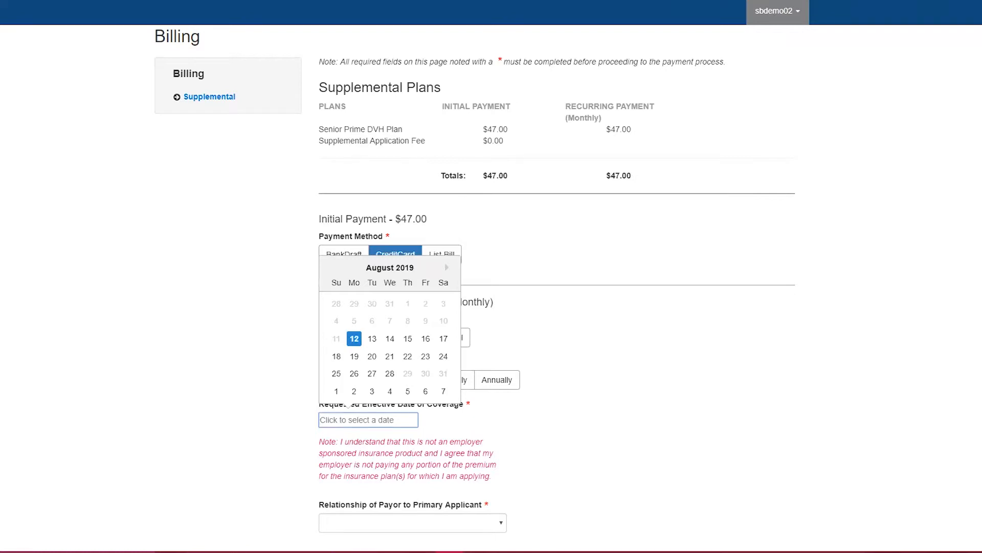
left_click(335, 391)
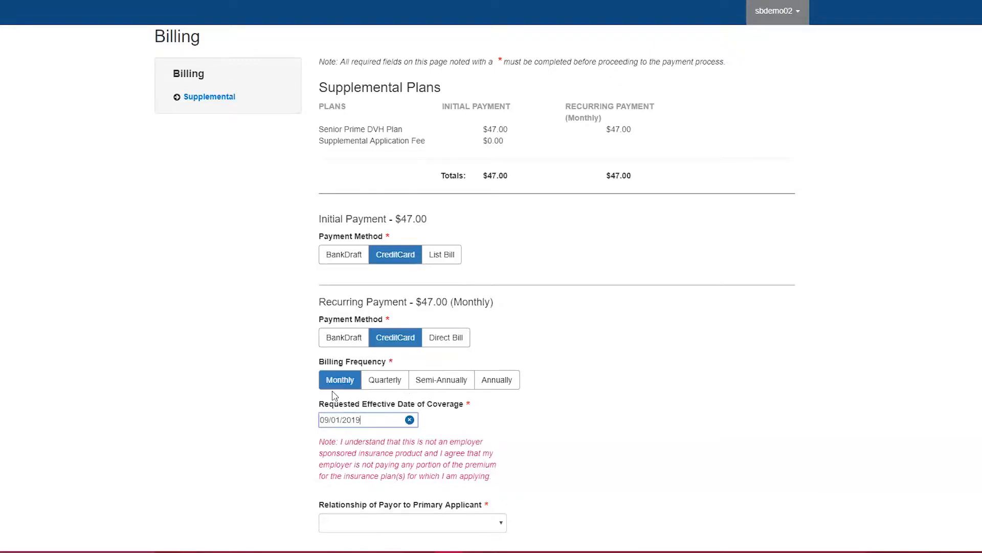
Set the relationship of payor to primary applicant to Self, then save the billing page and continue.
scroll(549, 401, "down", 2)
left_click(492, 410)
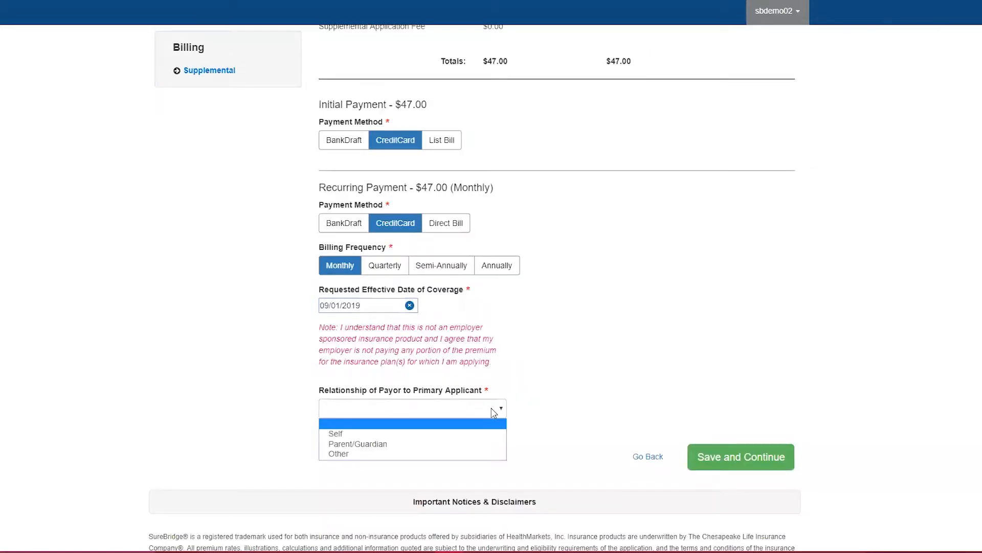
left_click(479, 435)
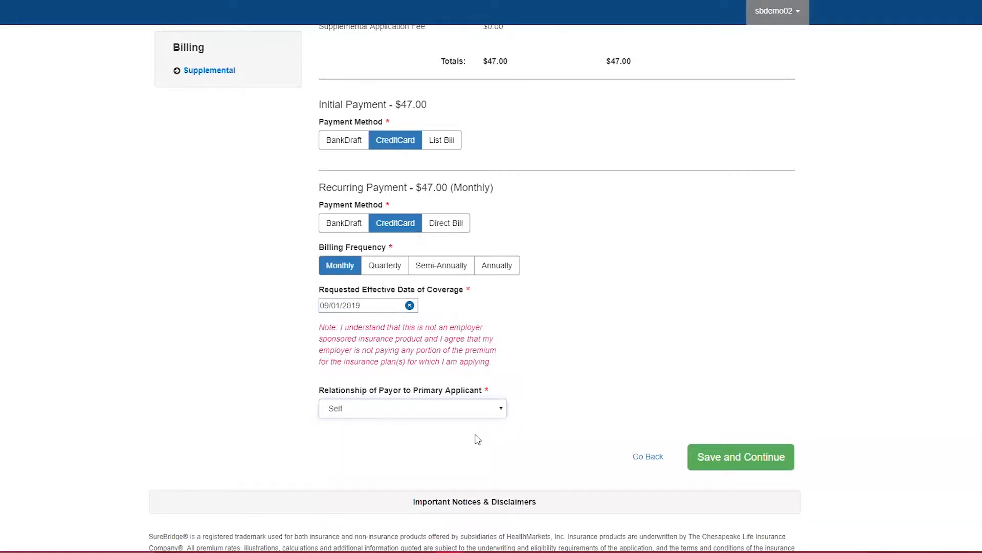
left_click(745, 460)
Choose Phone/Voice Recording as the signature method and acknowledge its terms to continue.
left_click(353, 435)
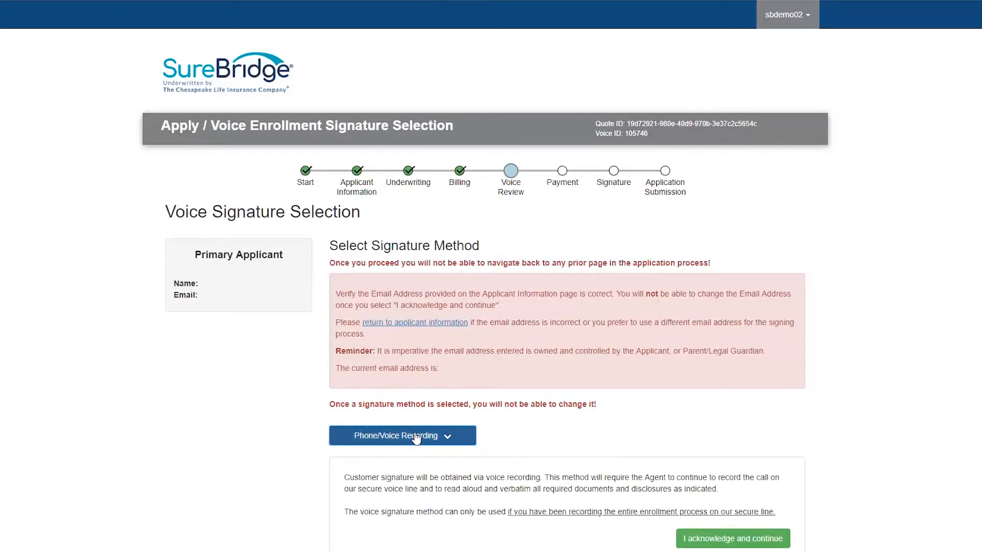
scroll(514, 436, "down", 1)
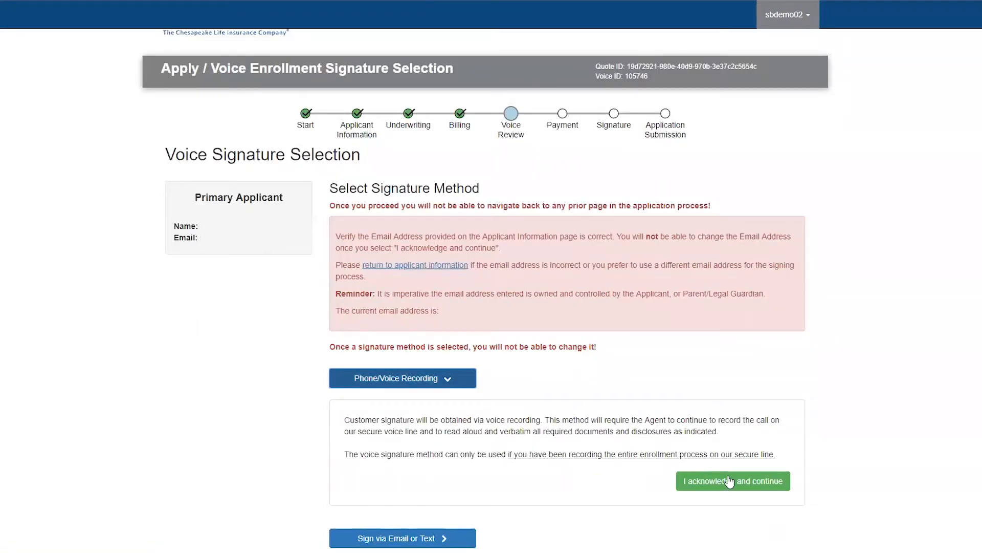
left_click(783, 485)
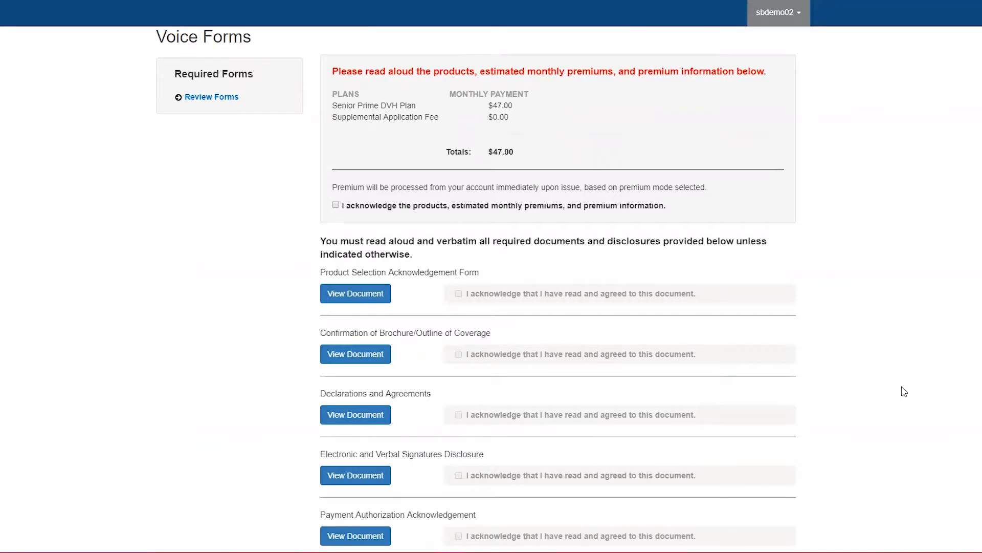
Acknowledge the products and premium information, then view and acknowledge the Product Selection Acknowledgement Form.
left_click(336, 205)
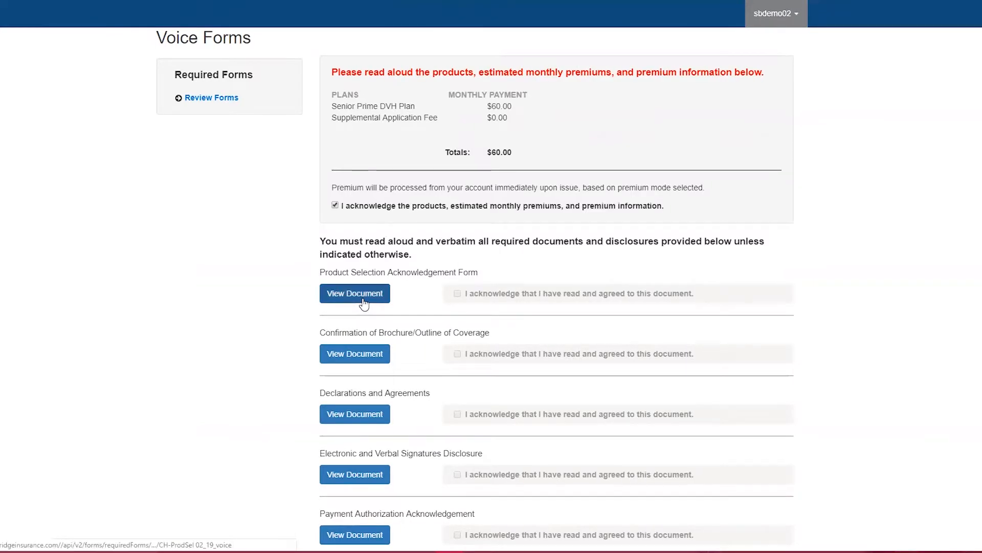
left_click(363, 301)
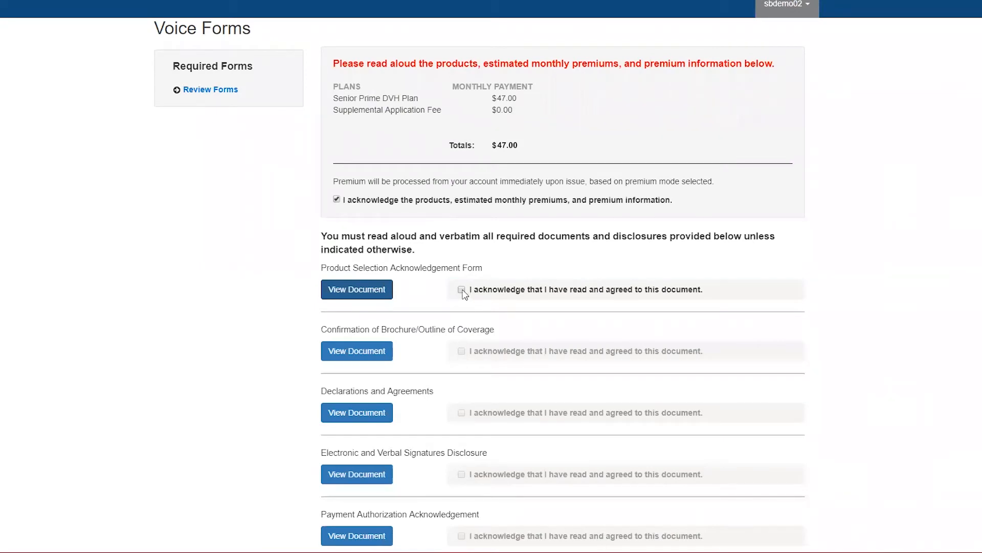
left_click(461, 289)
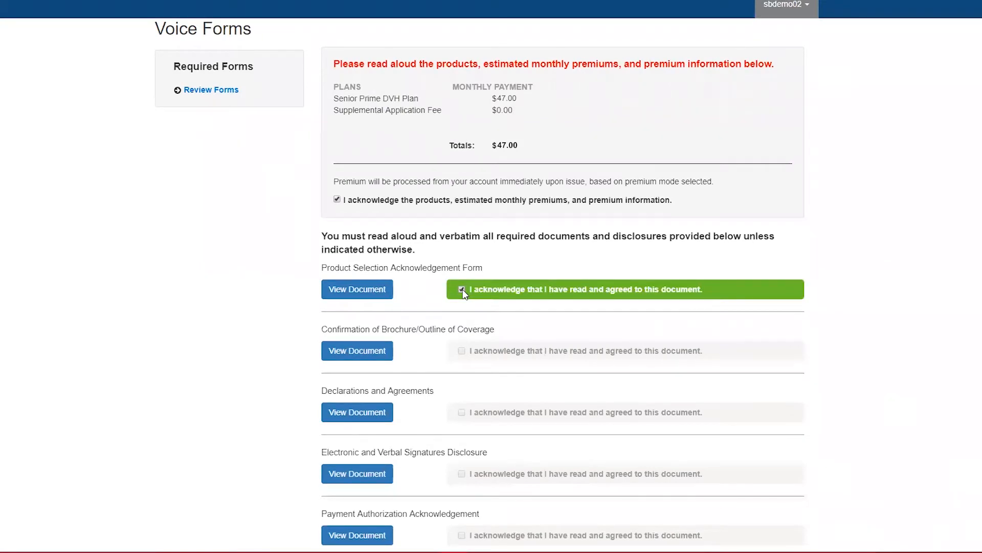
View and acknowledge the Confirmation of Brochure/Outline of Coverage and the remaining required documents, then save and continue to payment.
scroll(462, 289, "down", 1)
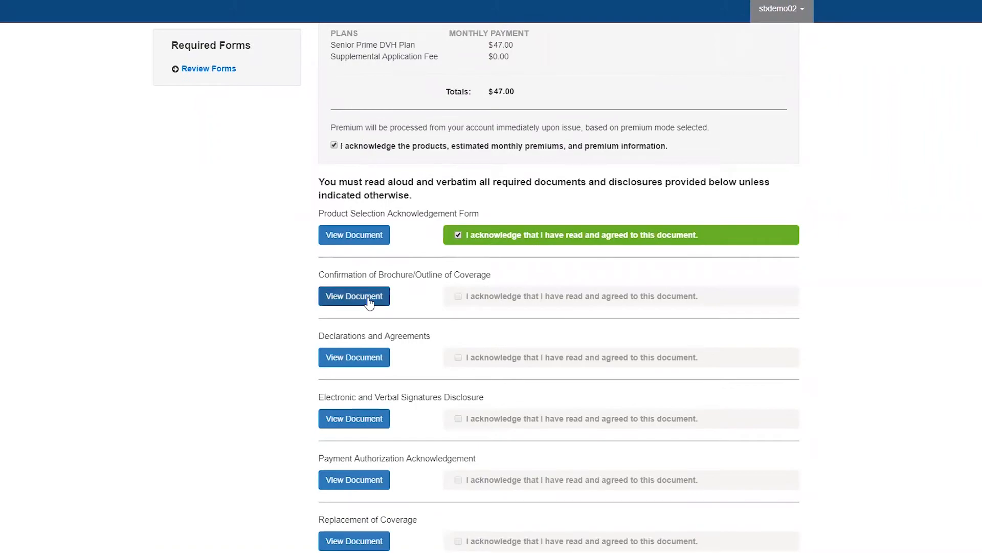
left_click(367, 297)
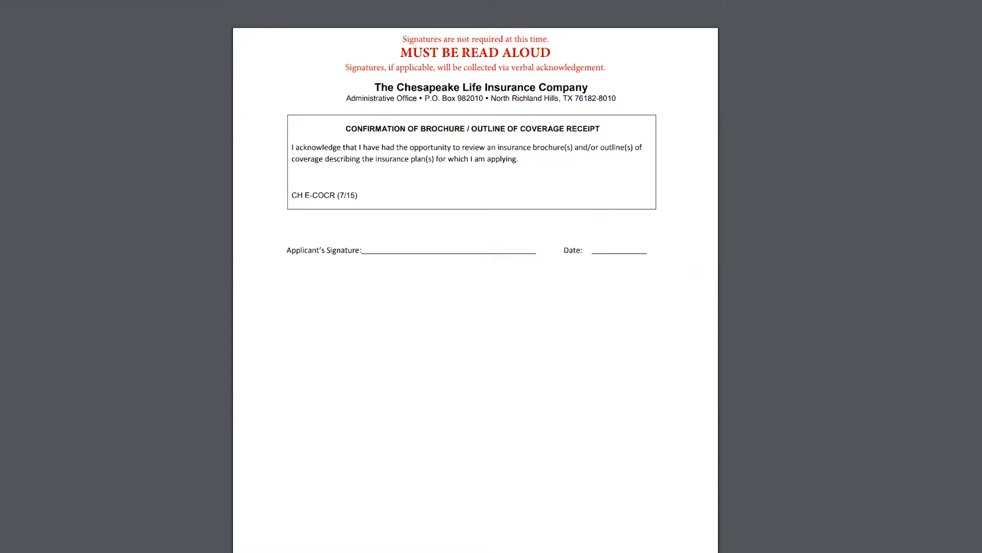
key("ctrl+w")
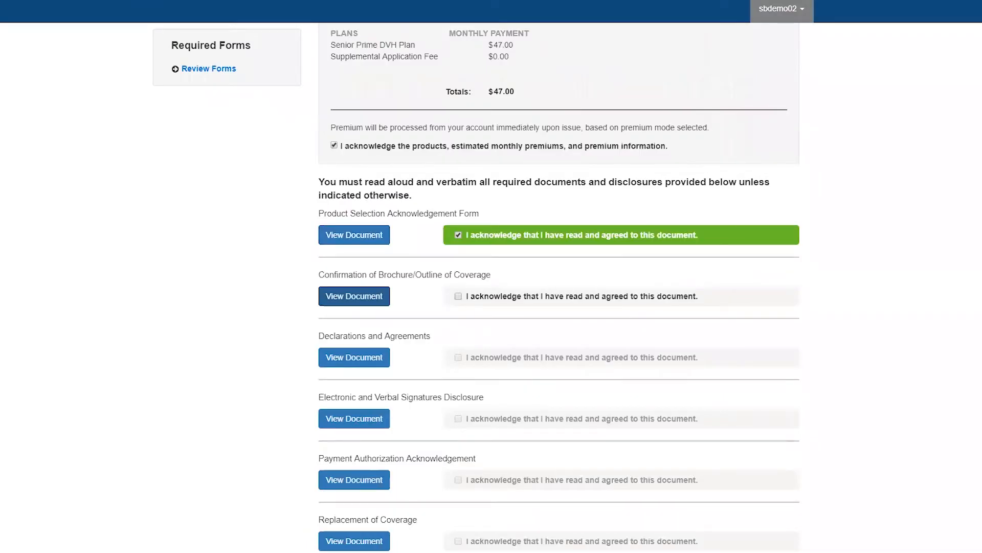
left_click(458, 296)
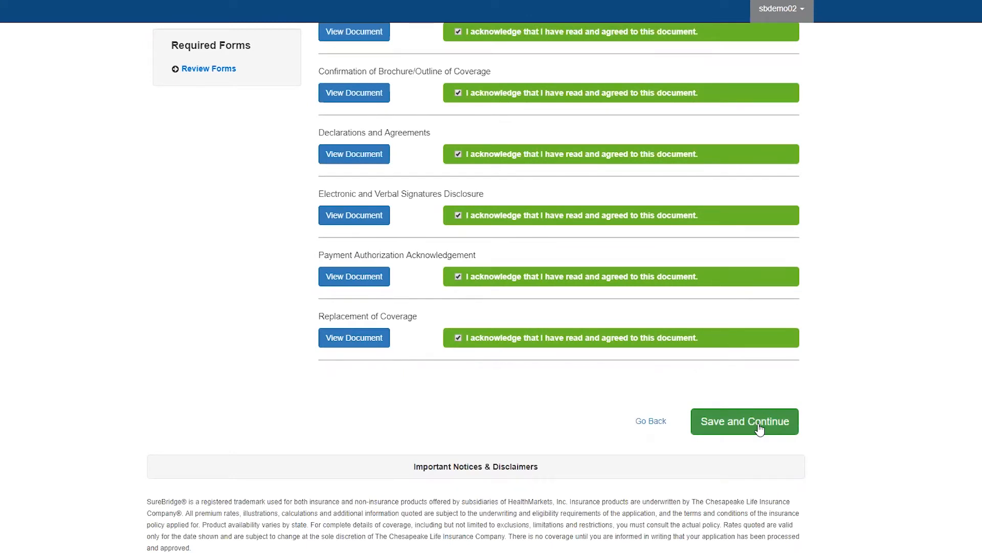
left_click(759, 428)
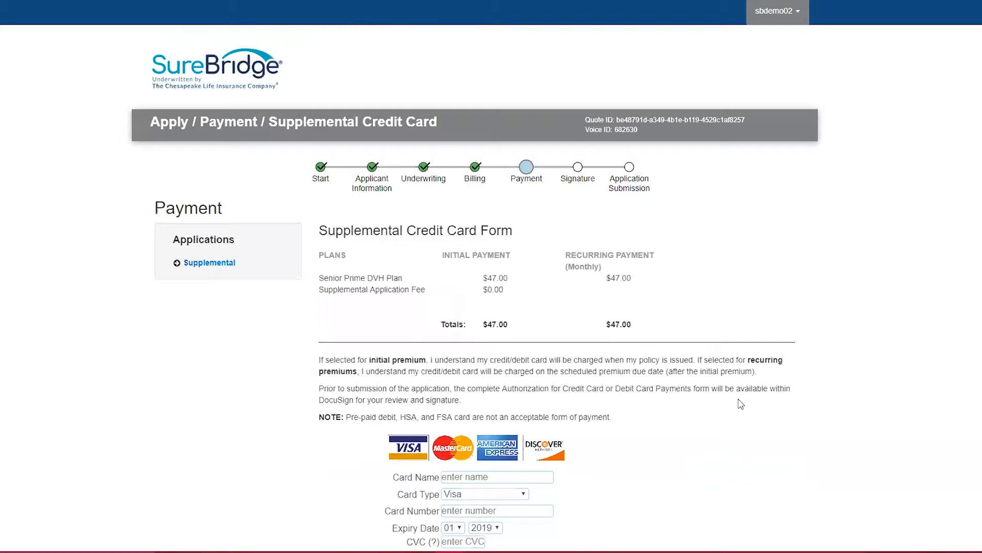
Fill in the Supplemental Credit Card Form with the customer's Mastercard number and billing details, and save the card.
scroll(740, 404, "down", 3)
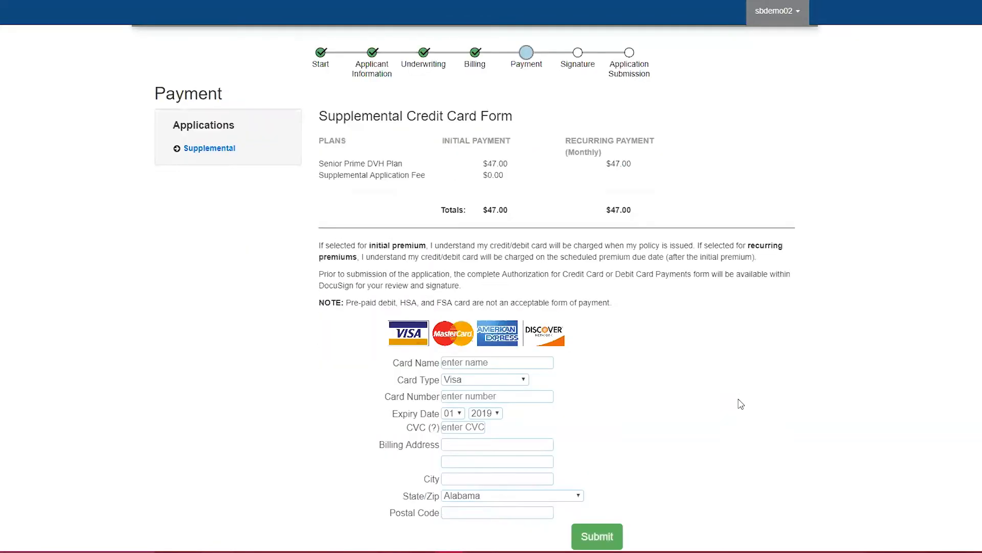
left_click(529, 307)
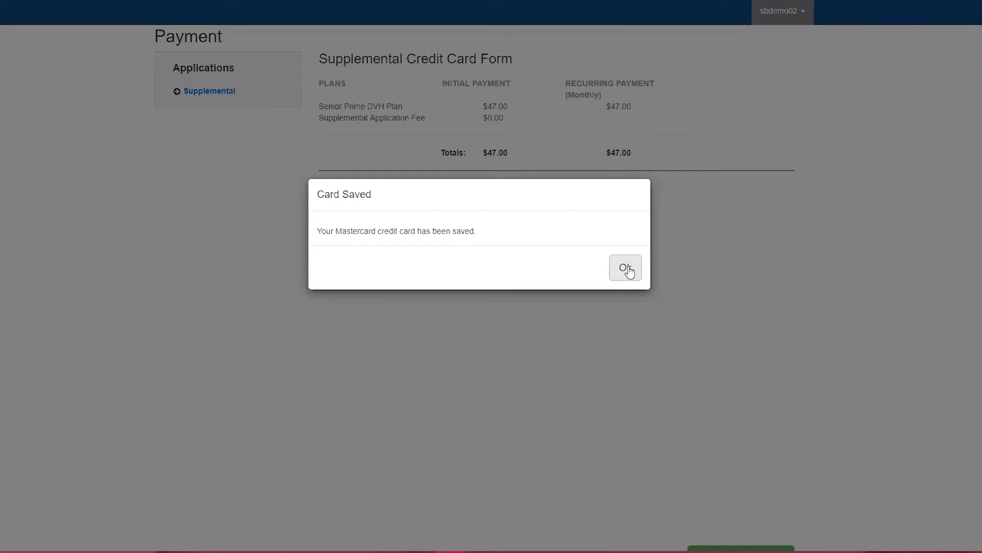
left_click(625, 268)
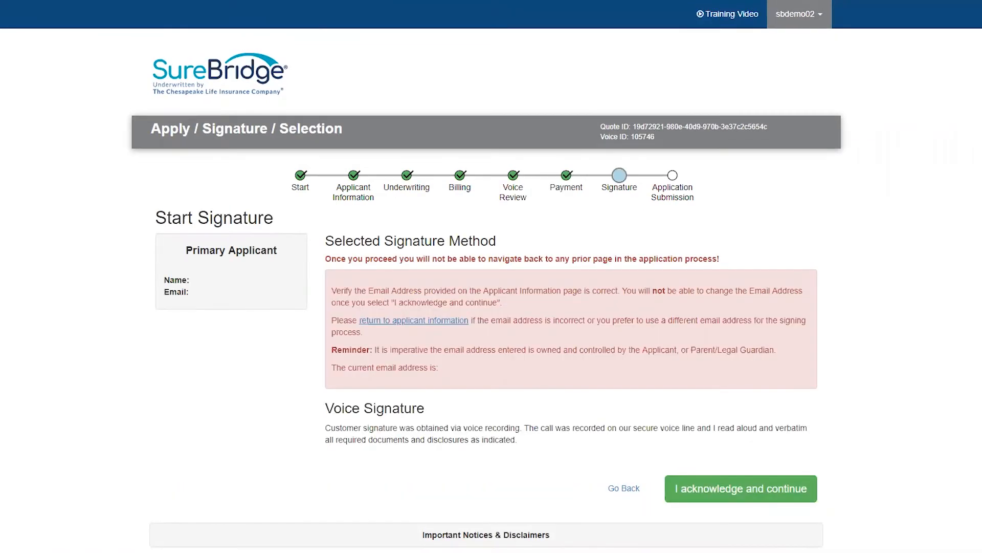
Acknowledge the voice signature and open the application documents in DocuSign for the agent to sign.
left_click(799, 493)
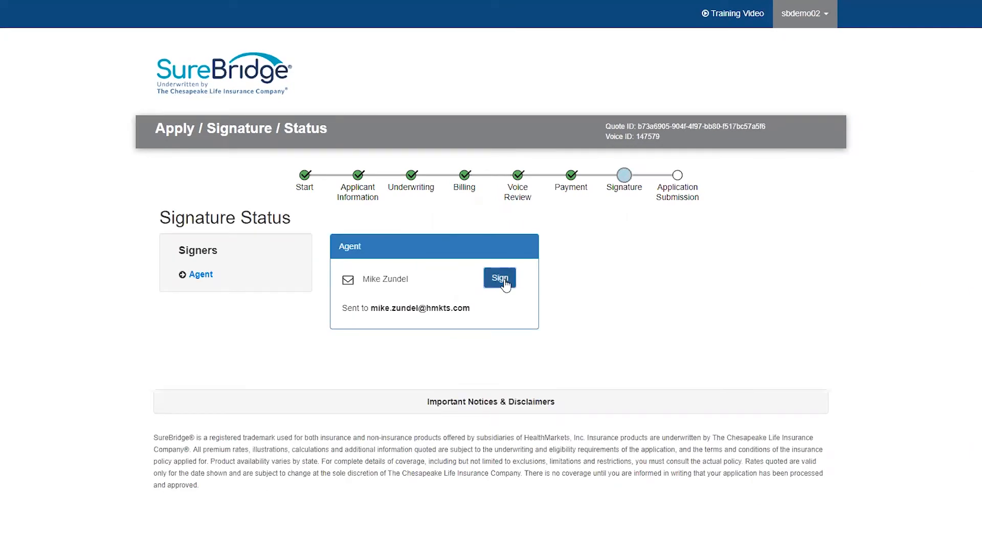
left_click(505, 283)
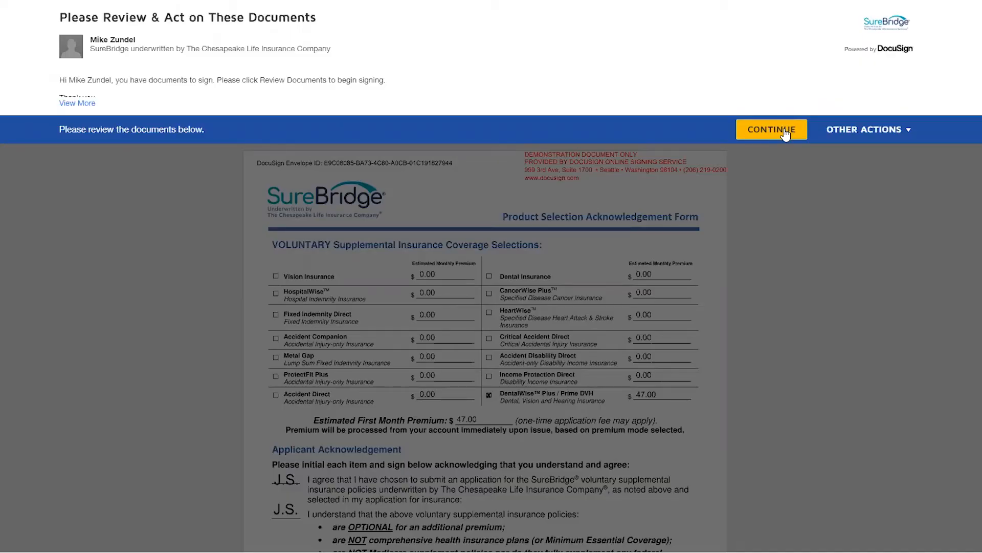
left_click(784, 131)
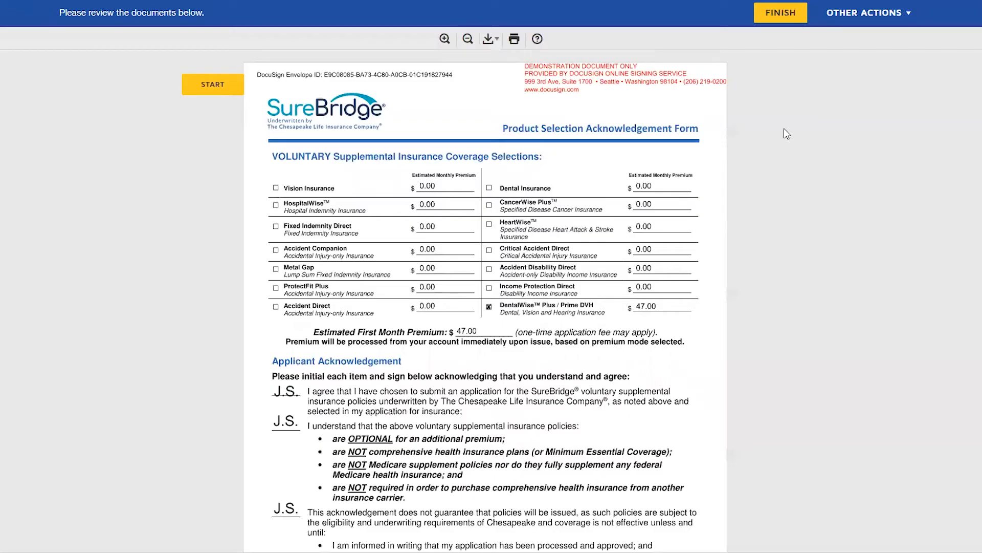
Add the licensed agent's signature at the required field of the application and finish signing to submit it.
left_click(233, 85)
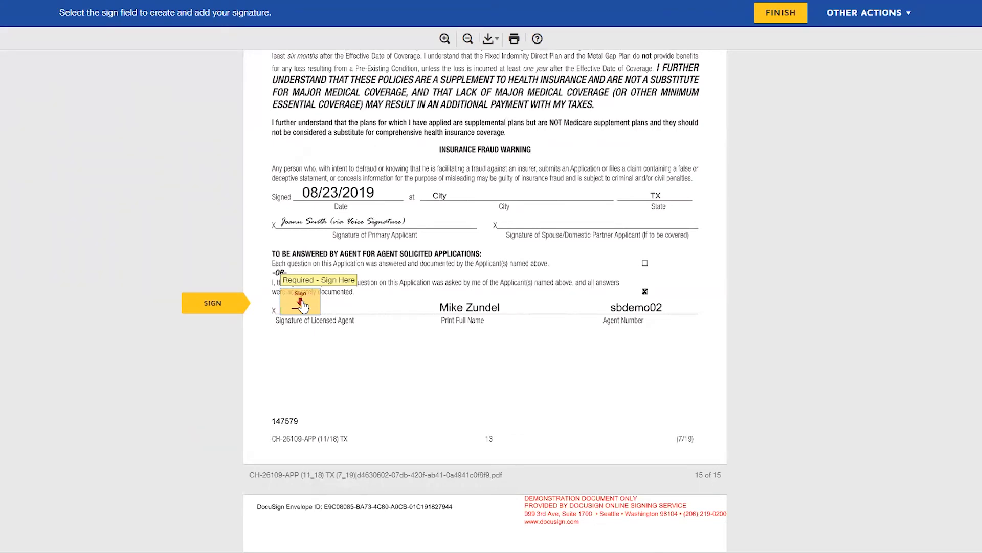
left_click(301, 304)
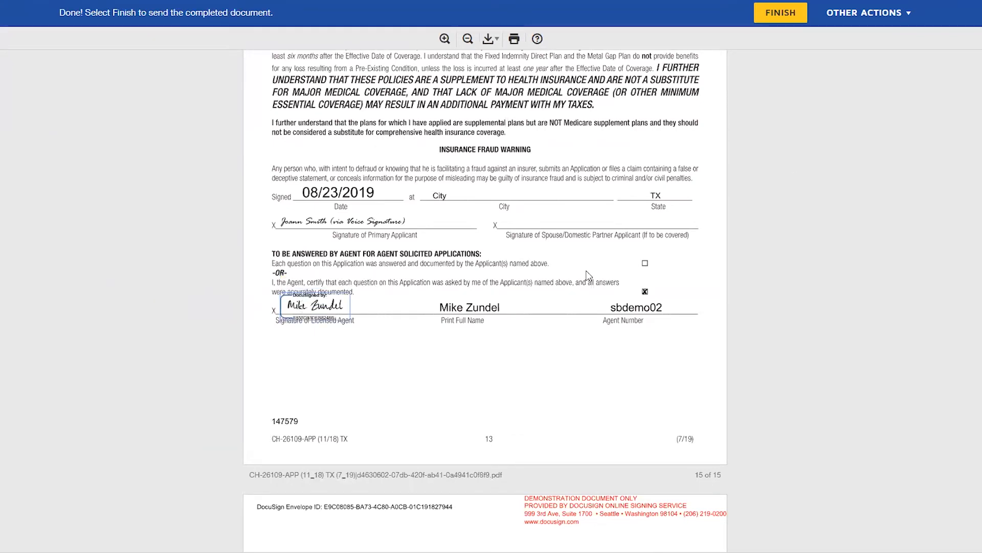
left_click(788, 12)
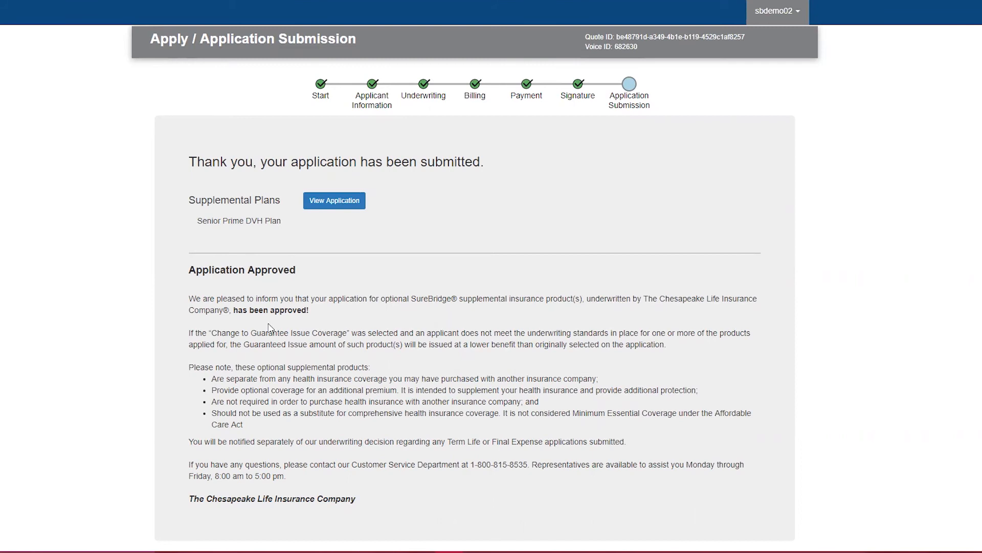
left_click_drag(232, 310, 308, 326)
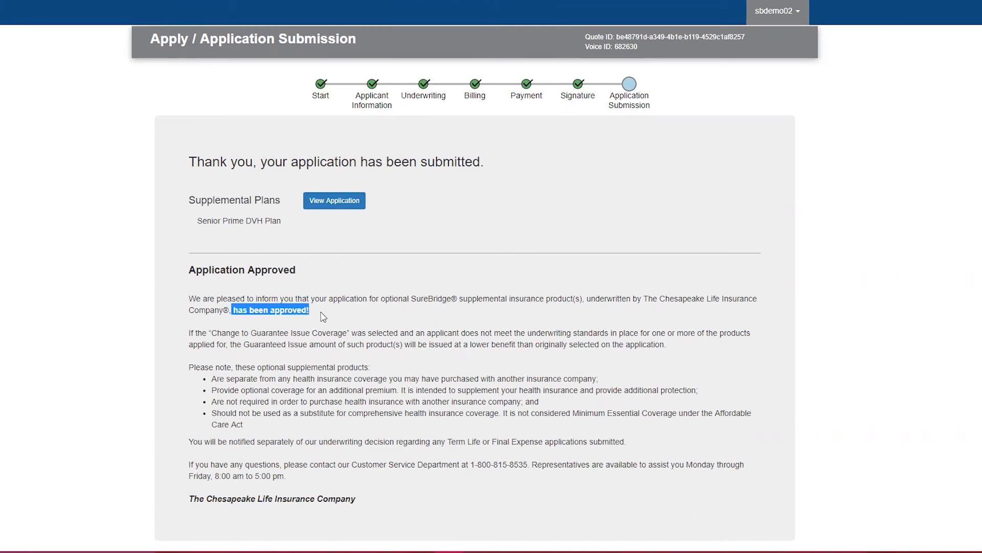
left_click(324, 316)
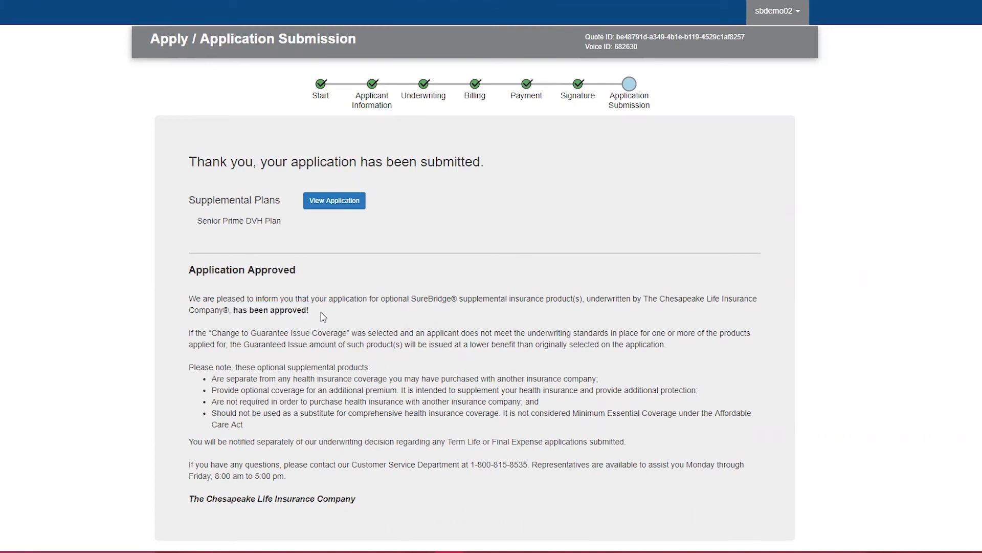